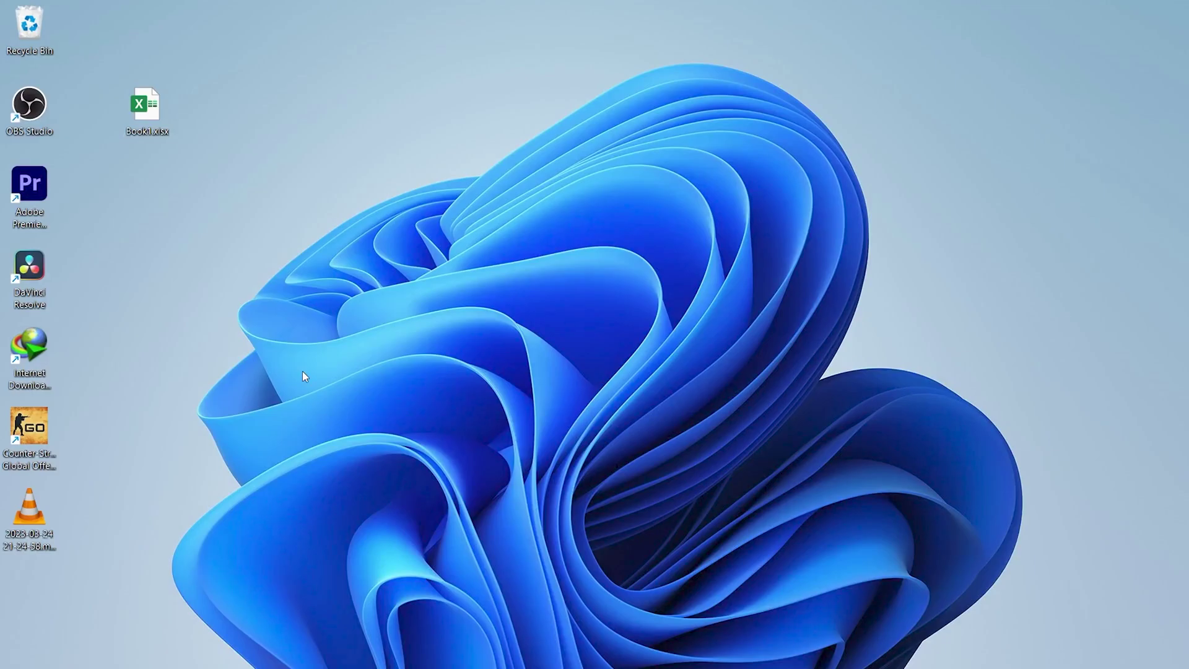
# - Unlock Book1.xlsx from the desktop with its password, then close it
pyautogui.doubleClick(149, 110)
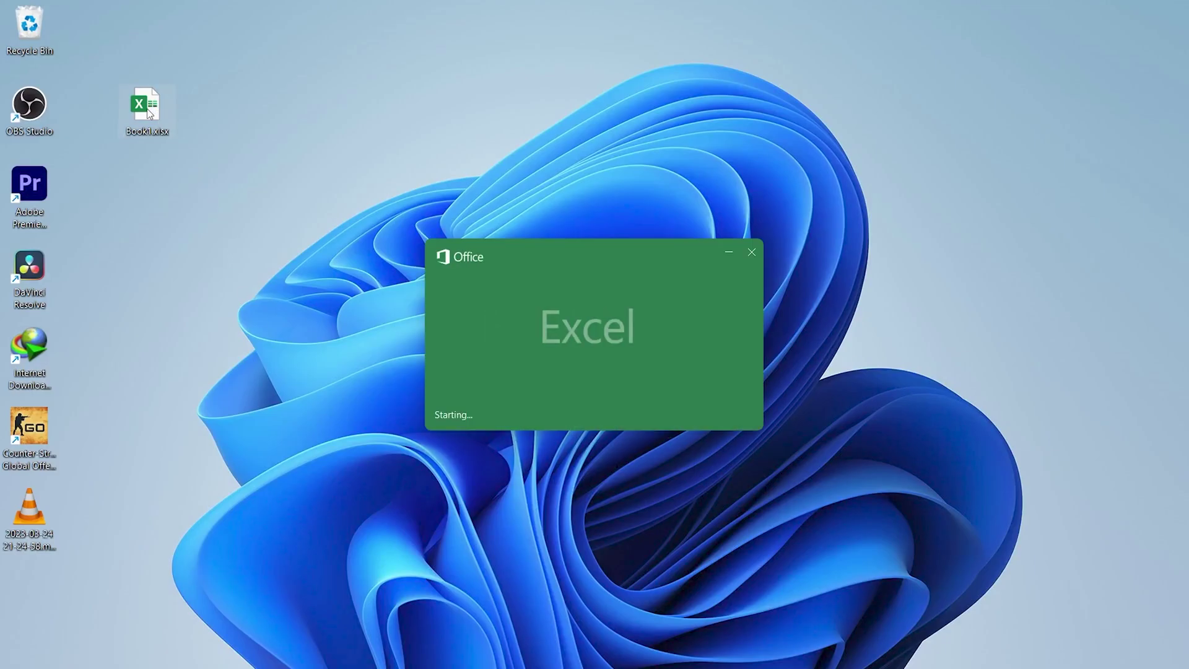
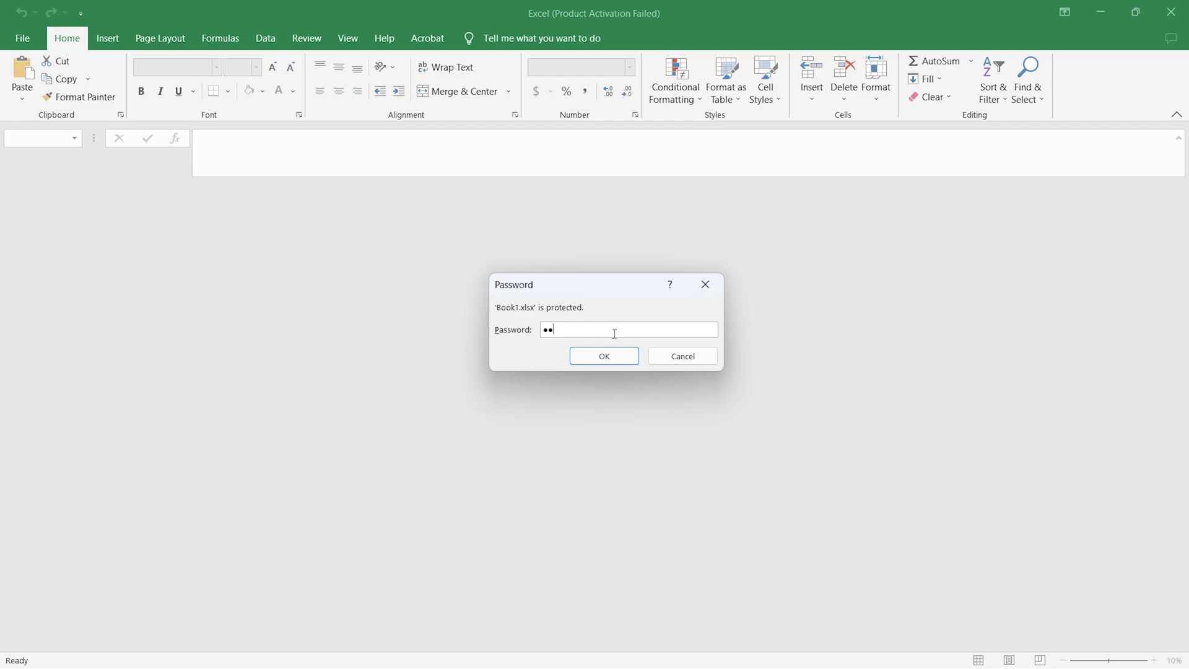
pyautogui.press('Return')
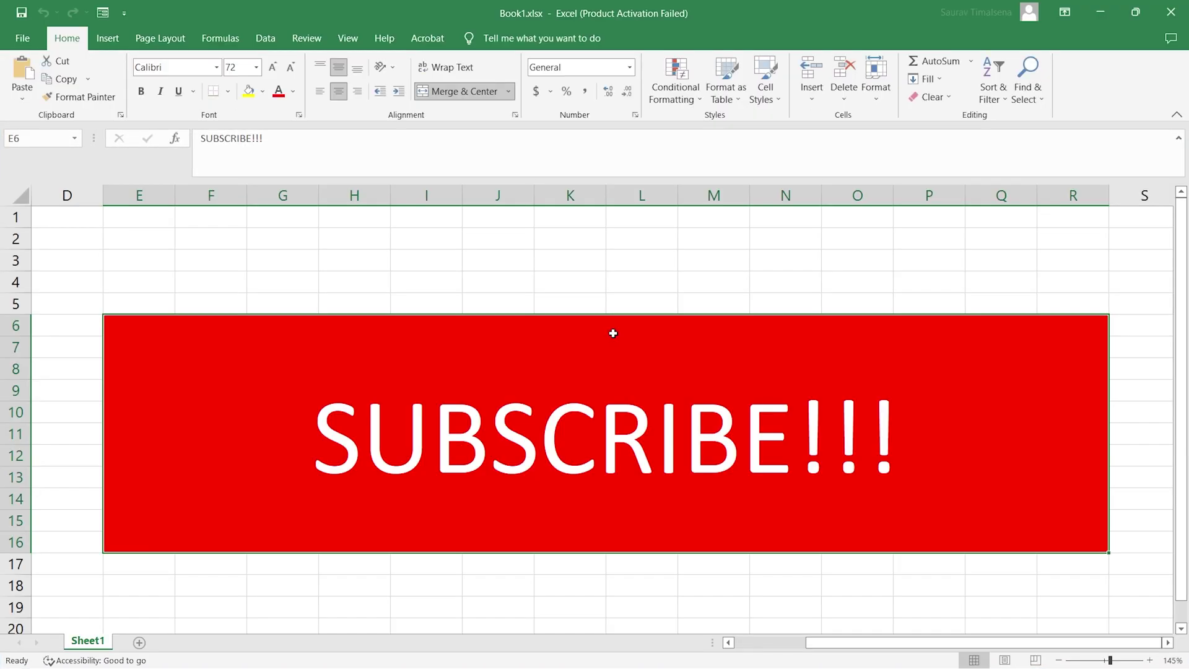
pyautogui.click(1170, 11)
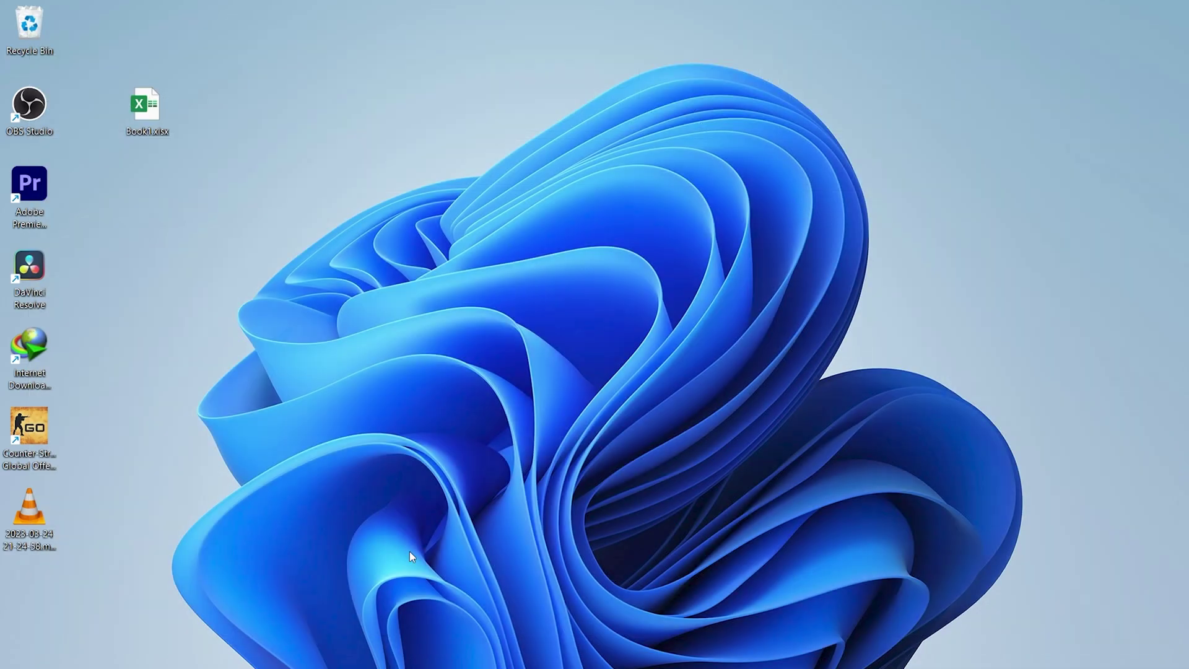
# - Launch Excel from Run, start a blank workbook, and dismiss the activation notice
pyautogui.press('super+r')
pyautogui.press('Return')
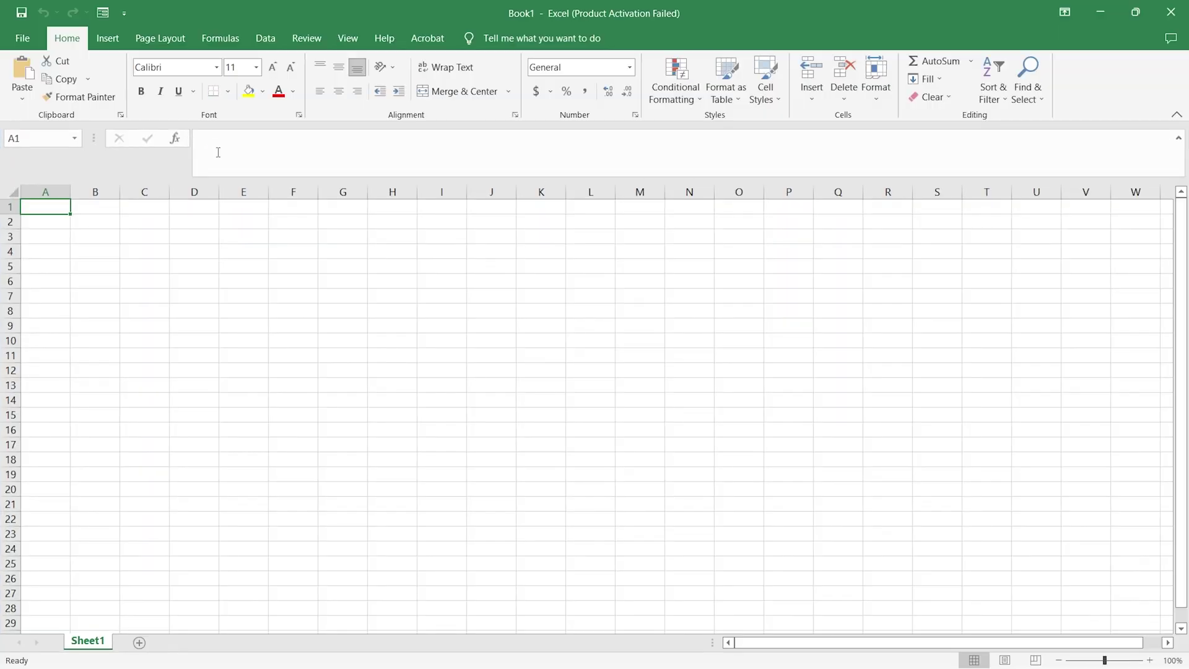
pyautogui.click(144, 236)
pyautogui.write('File')
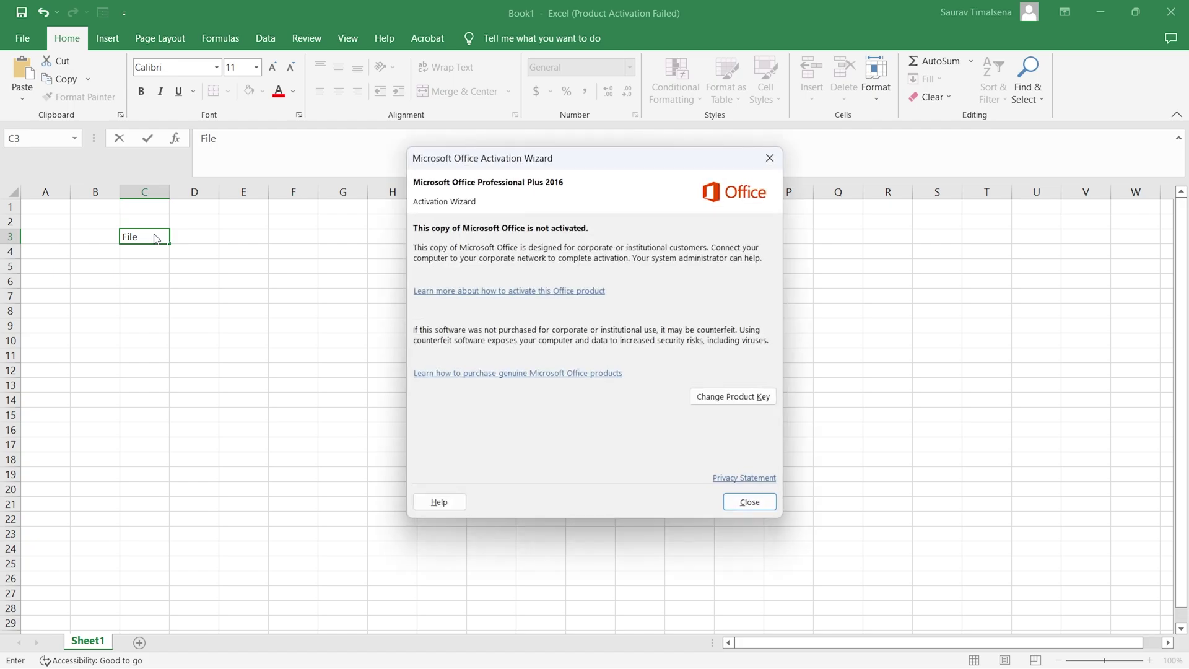
pyautogui.click(749, 501)
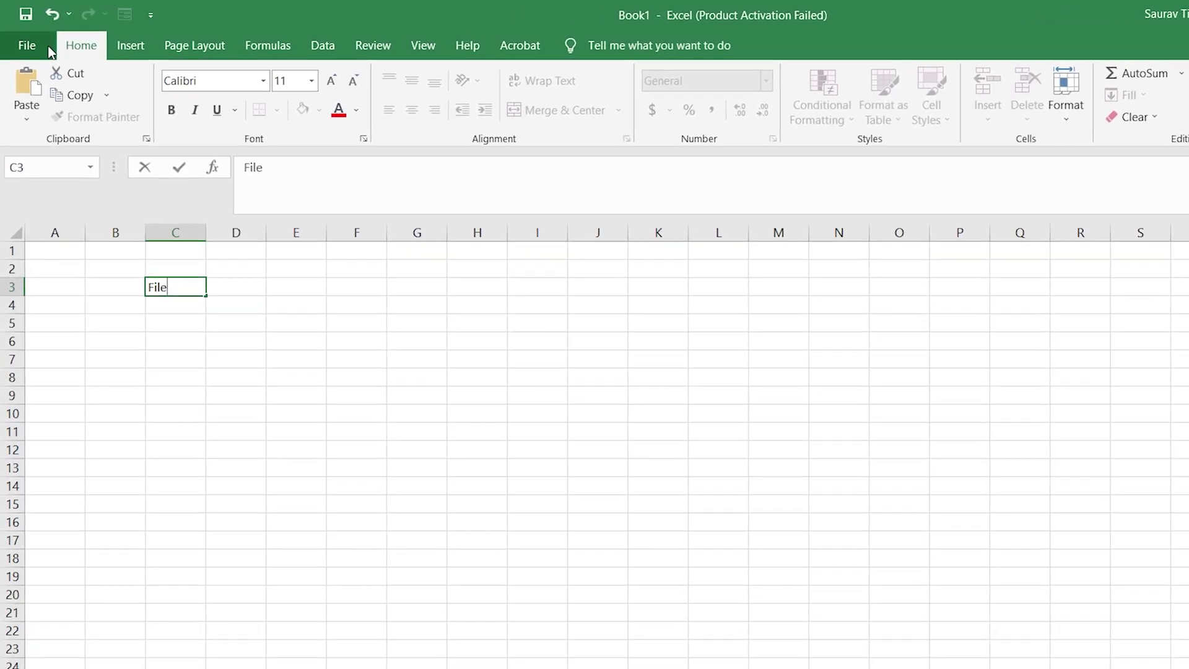
# - Bring up Encrypt with Password from Protect Workbook on the File Info page
pyautogui.click(23, 42)
pyautogui.click(100, 257)
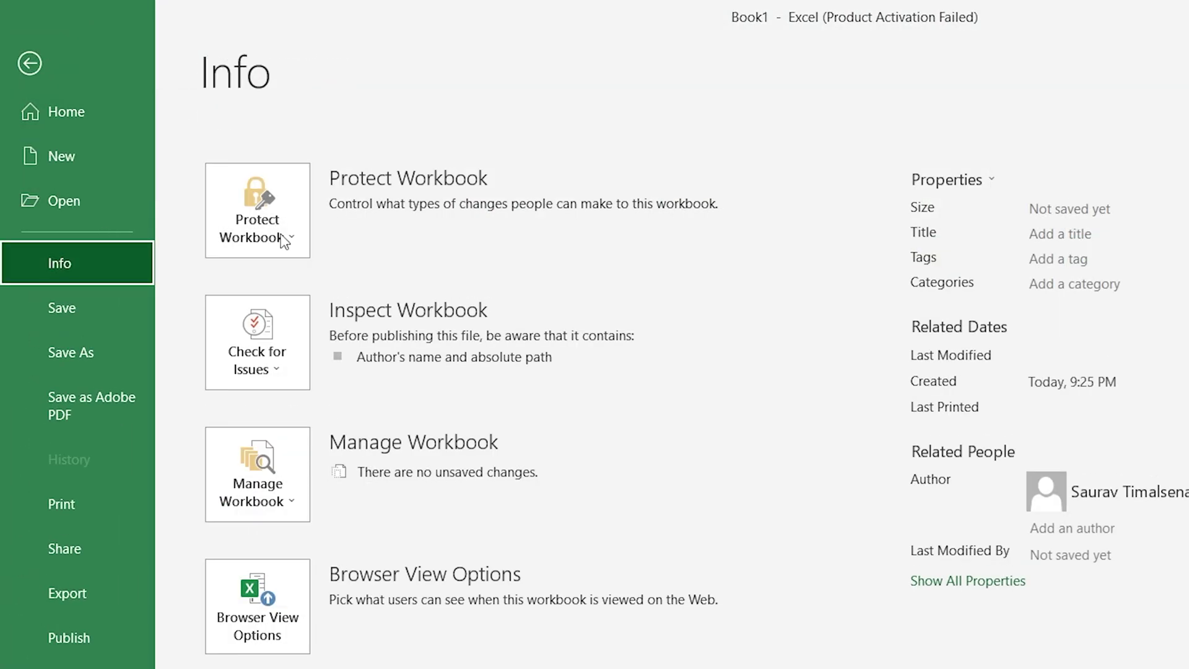
pyautogui.click(285, 235)
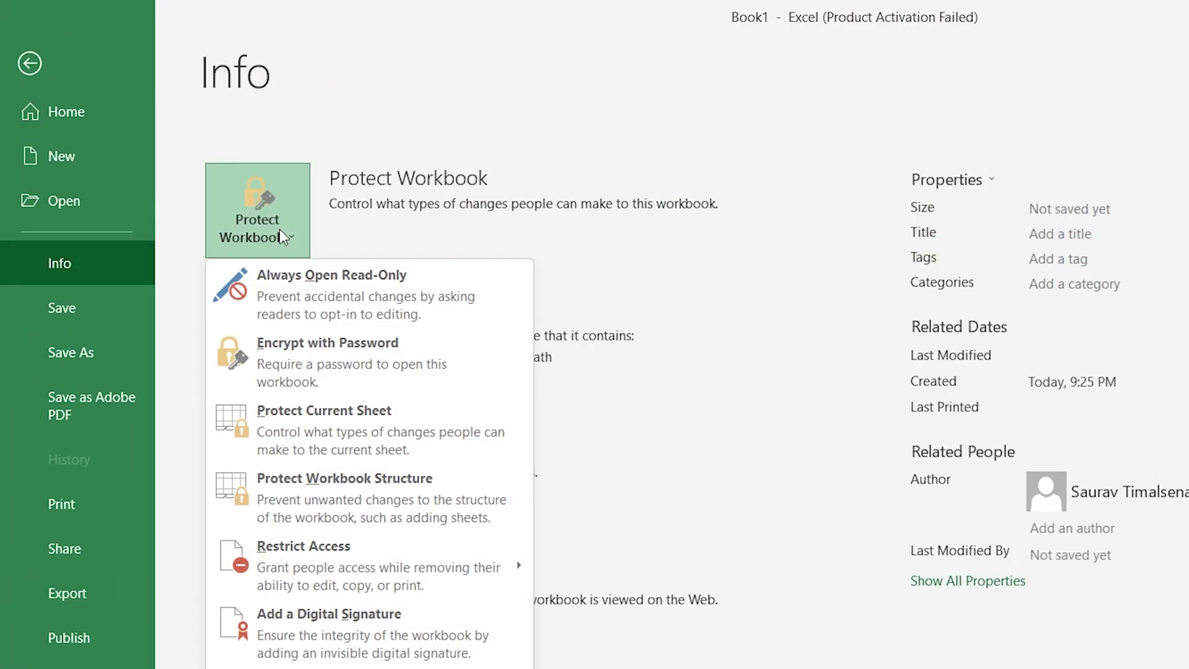
pyautogui.click(371, 352)
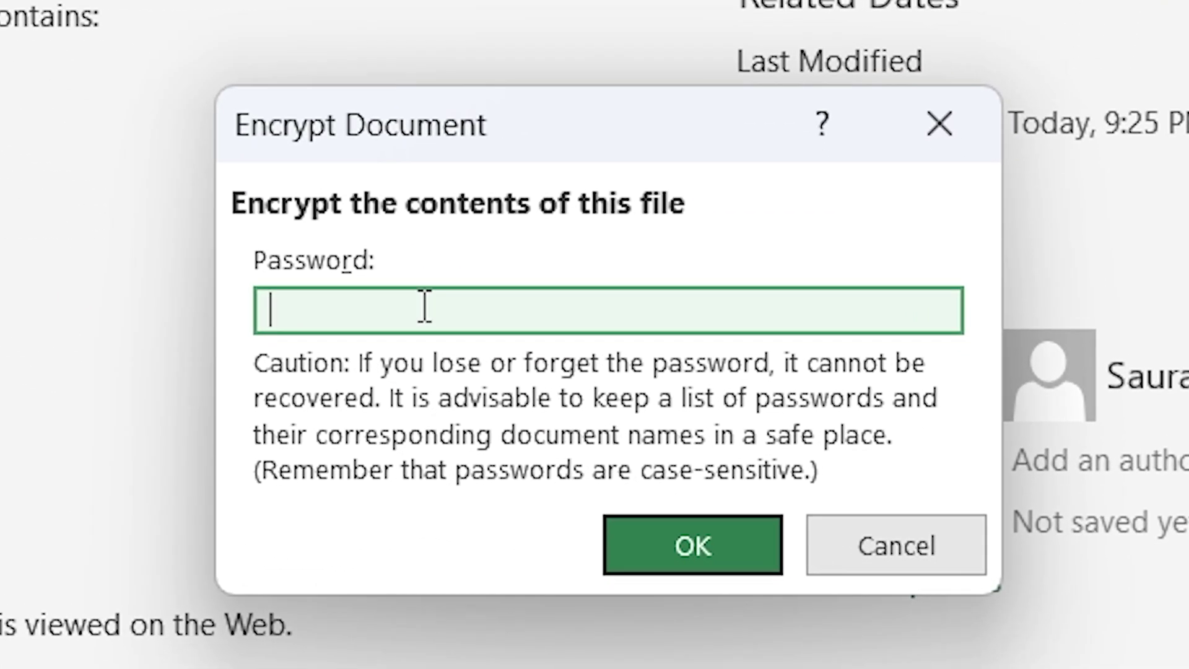
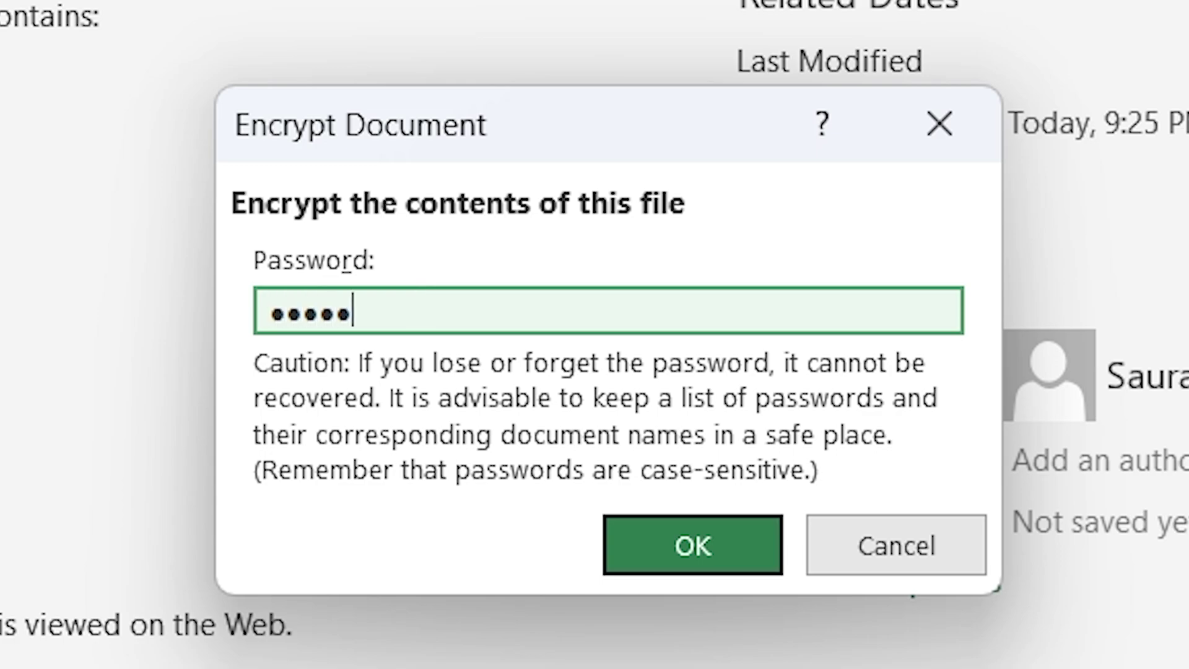
# - Set and confirm the workbook password, then return to the worksheet at cell C3
pyautogui.click(693, 546)
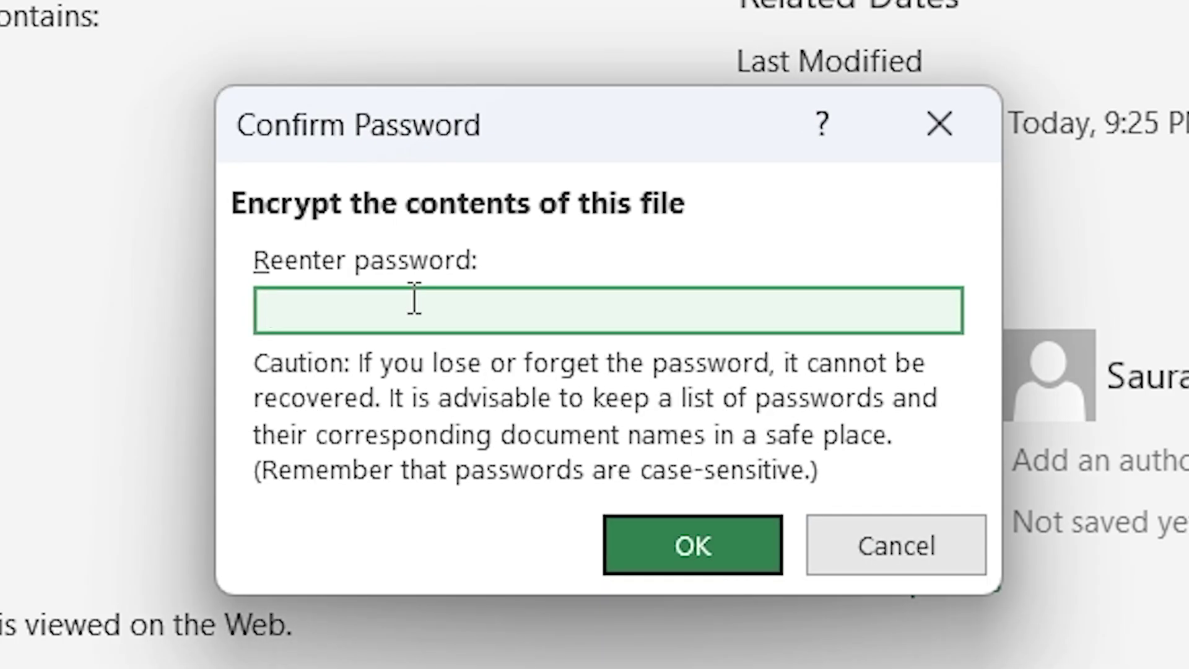
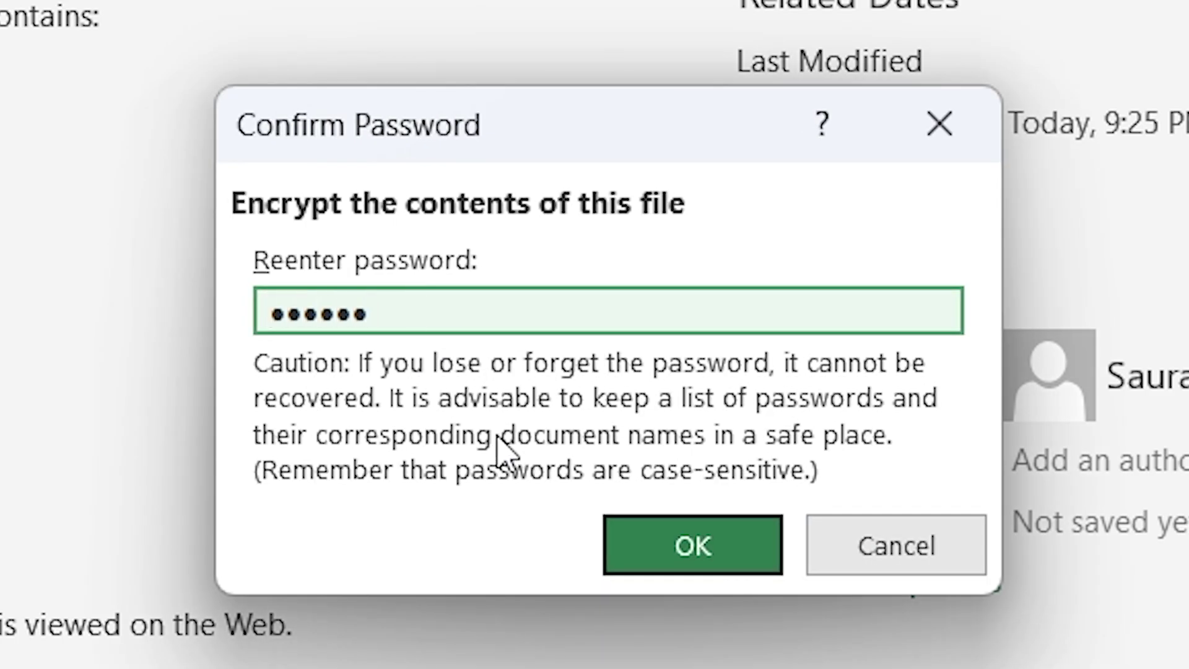
pyautogui.click(693, 545)
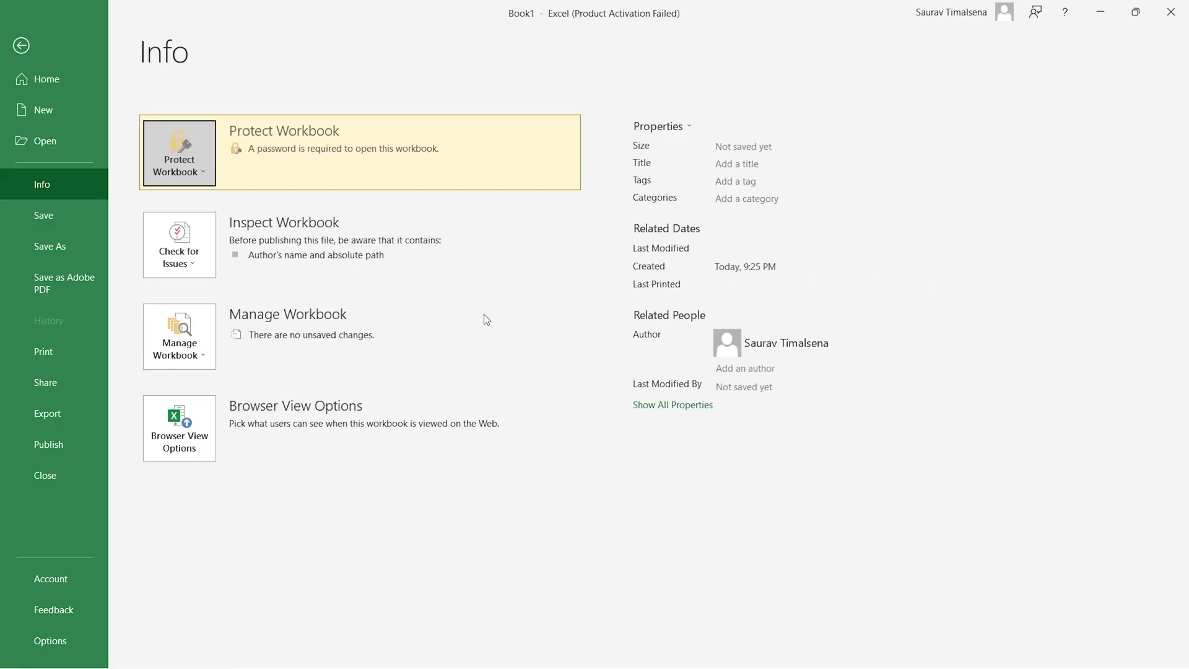
pyautogui.click(21, 46)
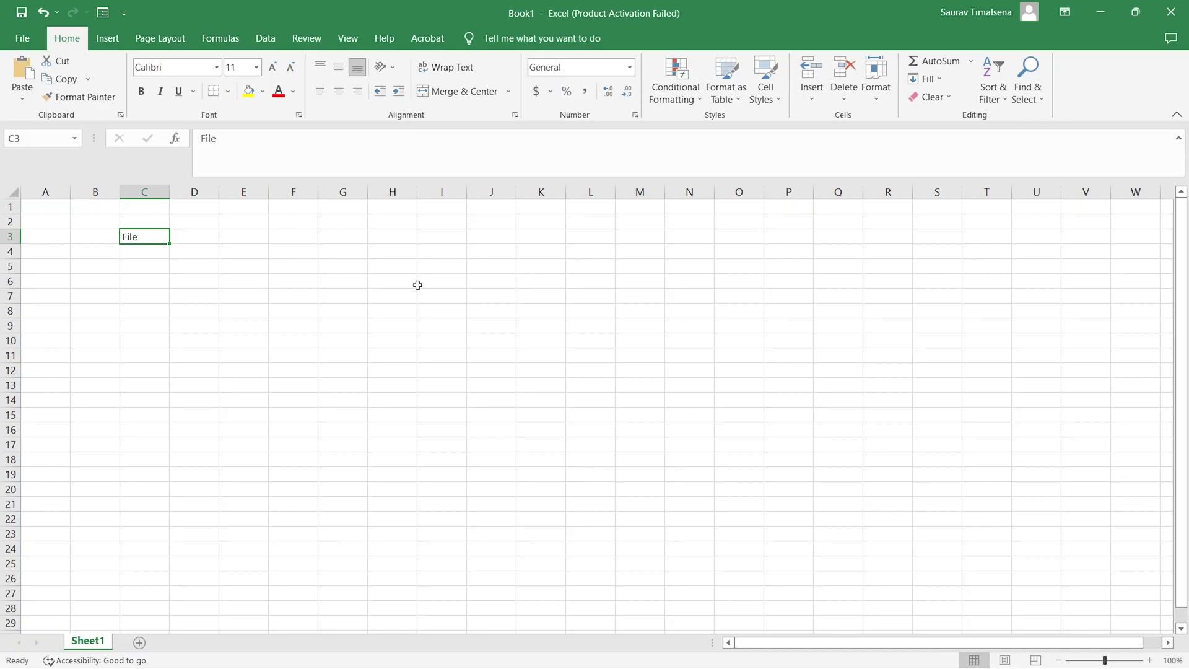
pyautogui.click(436, 282)
pyautogui.click(214, 239)
# - Save the encrypted workbook to the Desktop as 'password file.xlsx' beside Book1.xlsx
pyautogui.click(144, 237)
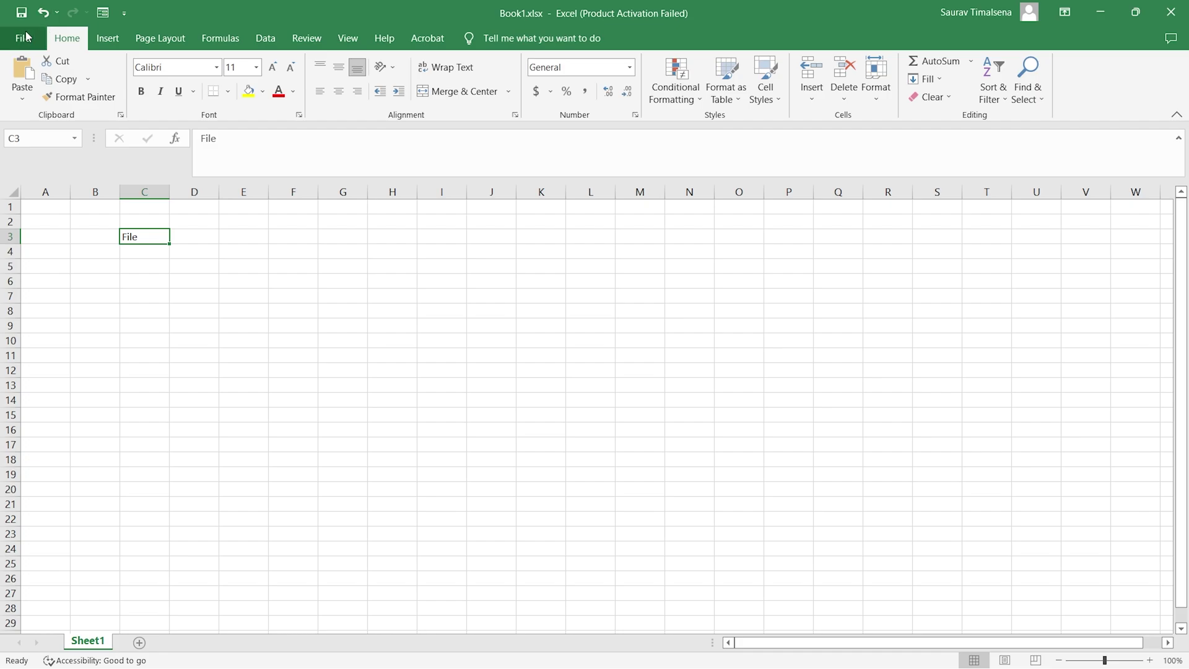
pyautogui.click(25, 39)
pyautogui.click(42, 242)
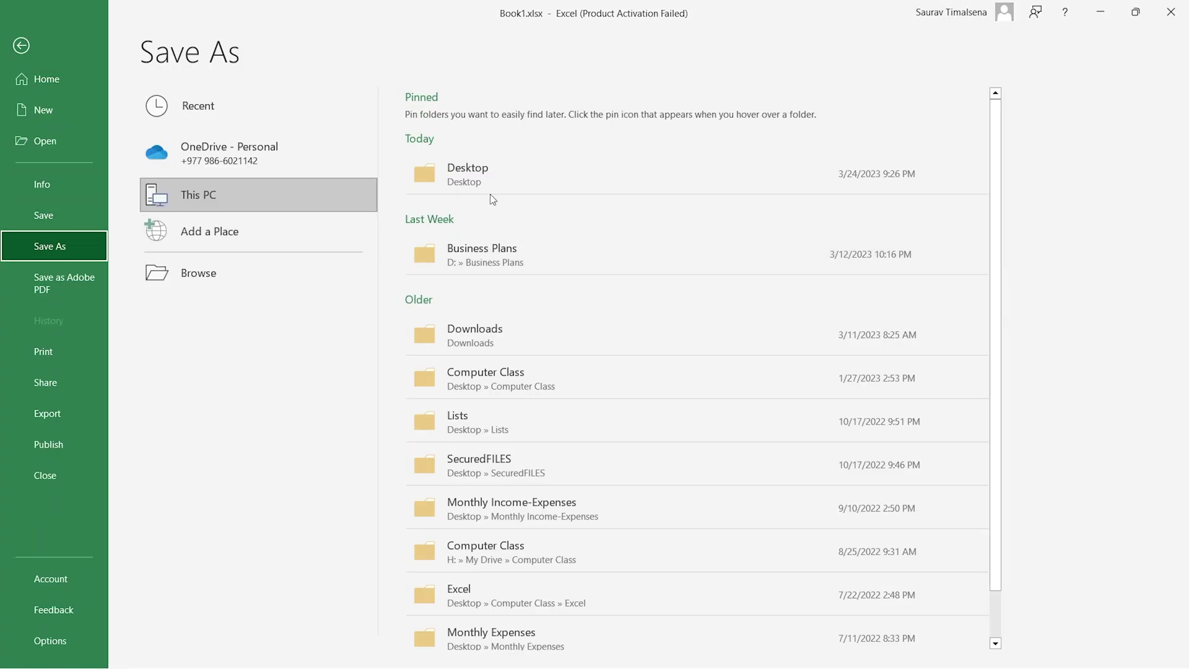
pyautogui.click(490, 170)
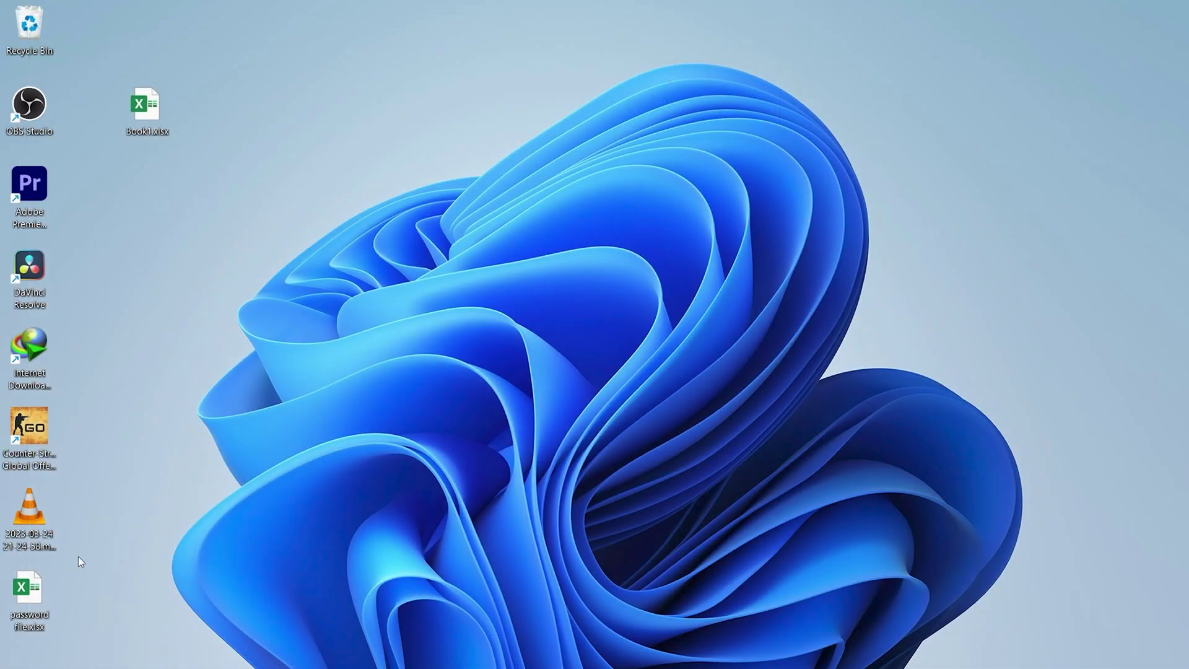
pyautogui.moveTo(44, 581); pyautogui.dragTo(299, 105)
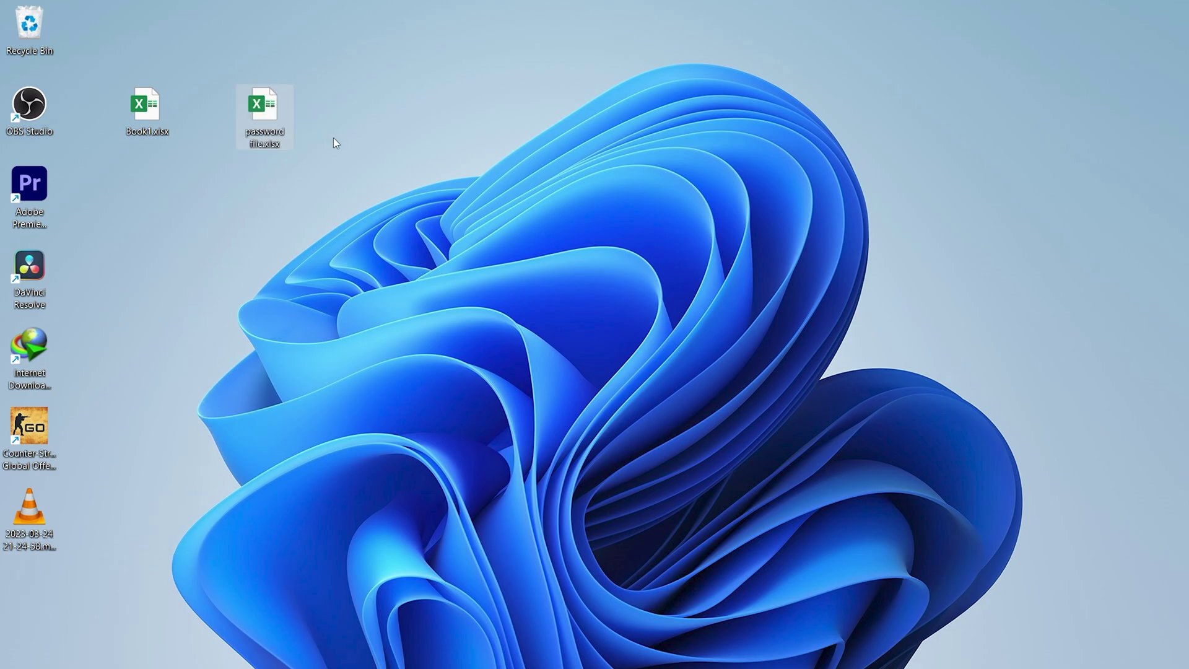
# - Open 'password file.xlsx' from the desktop with its password and dismiss the activation notice
pyautogui.doubleClick(268, 115)
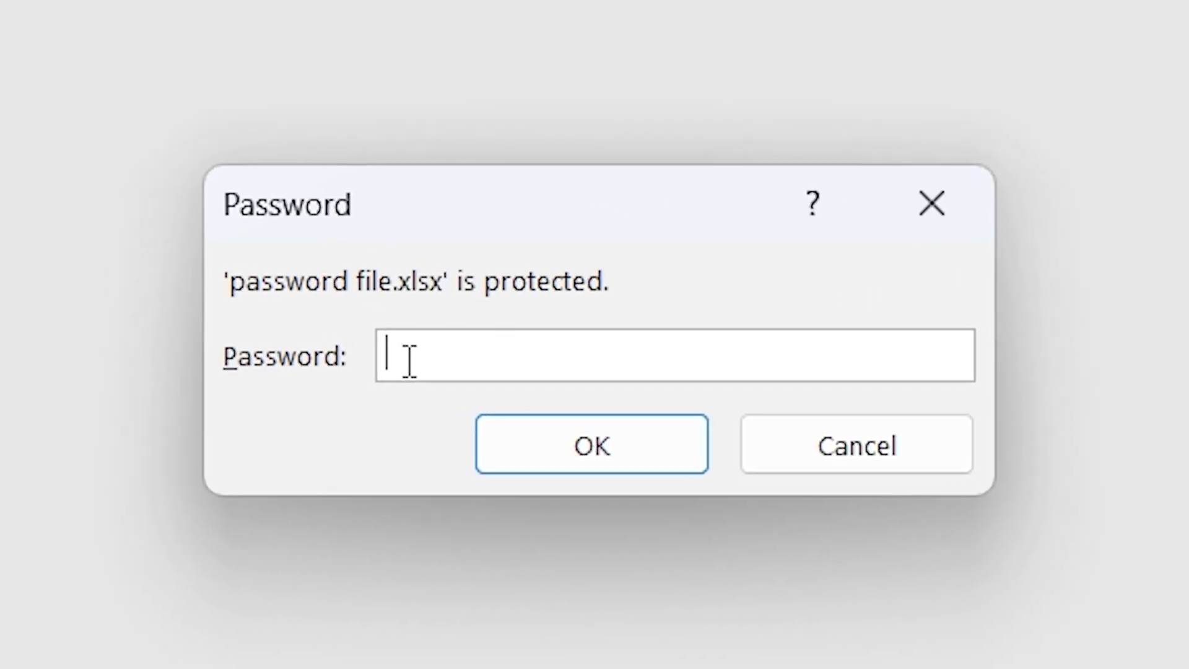
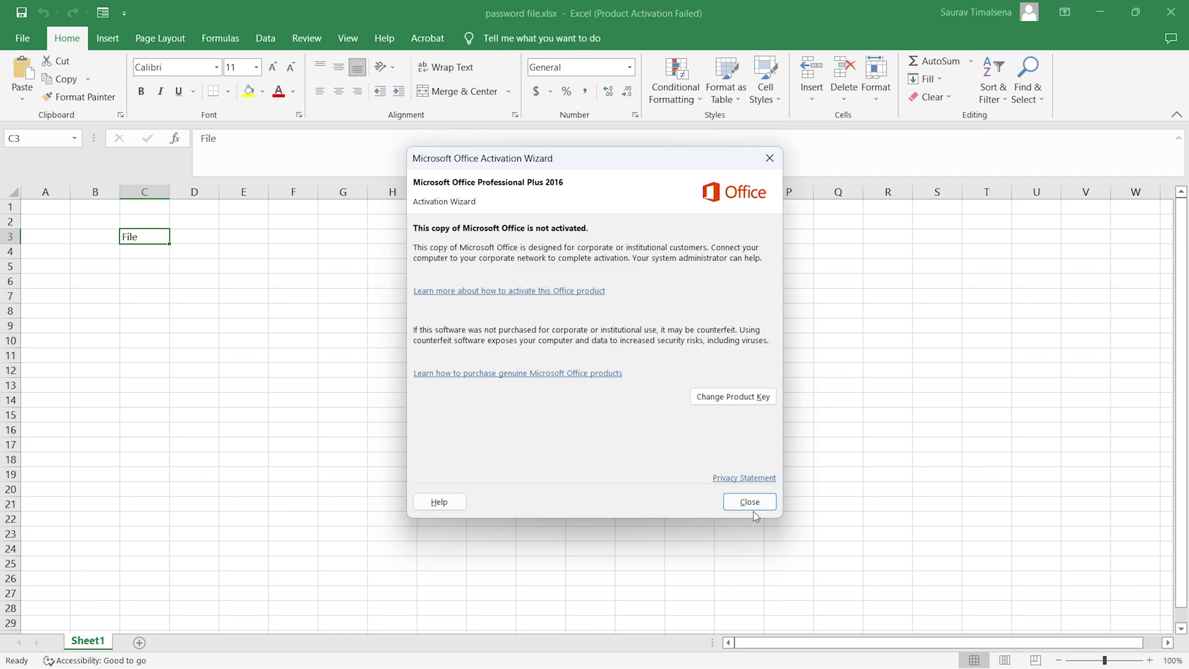
pyautogui.click(749, 501)
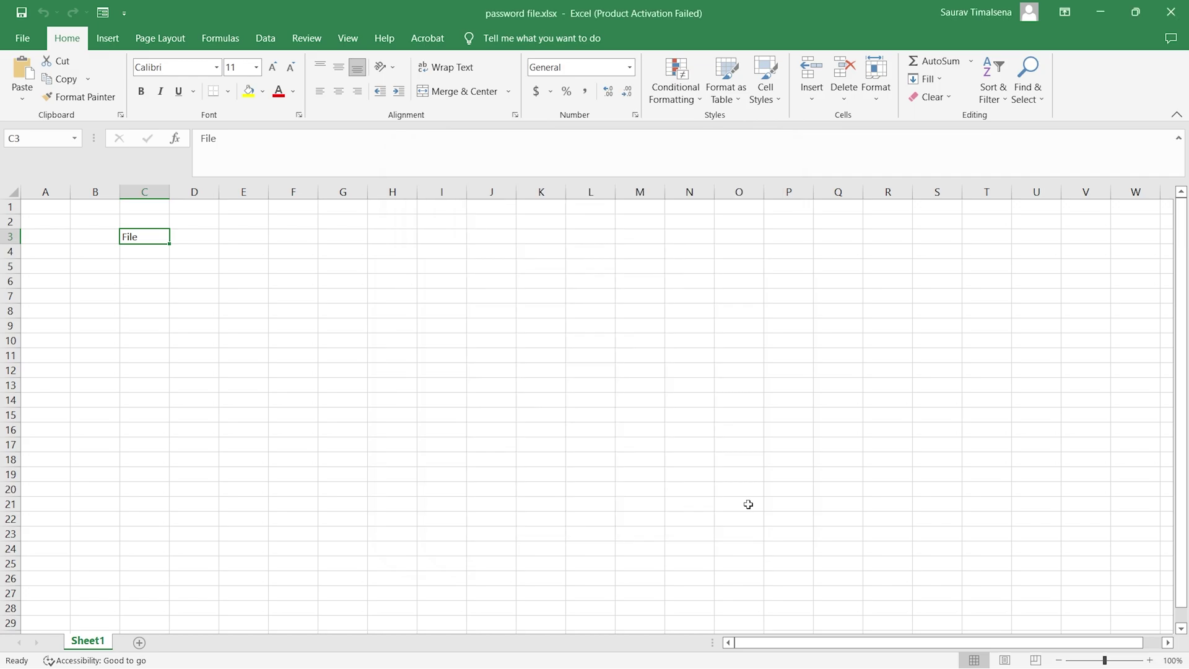